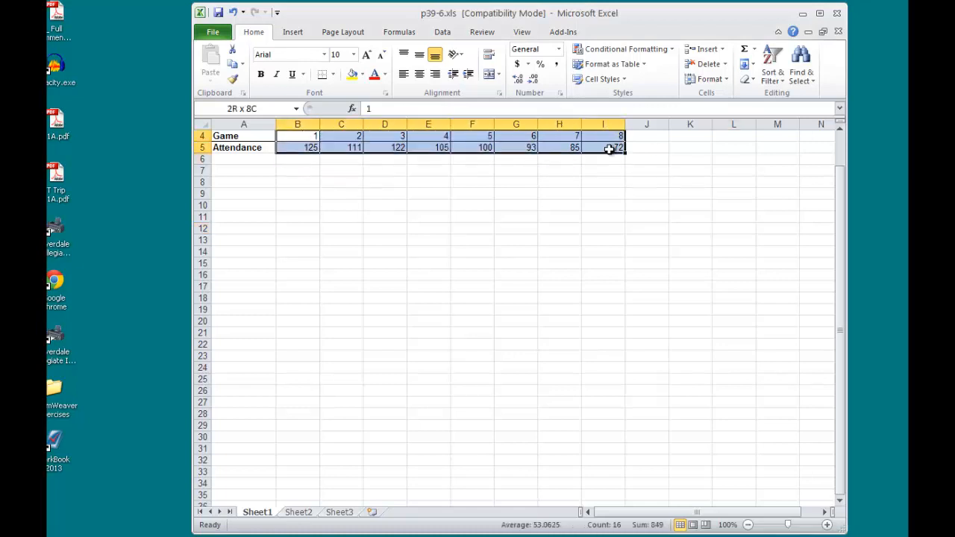
Step: Insert a markers-only scatter chart of the Game and Attendance values and move it directly beneath the data table
click(293, 32)
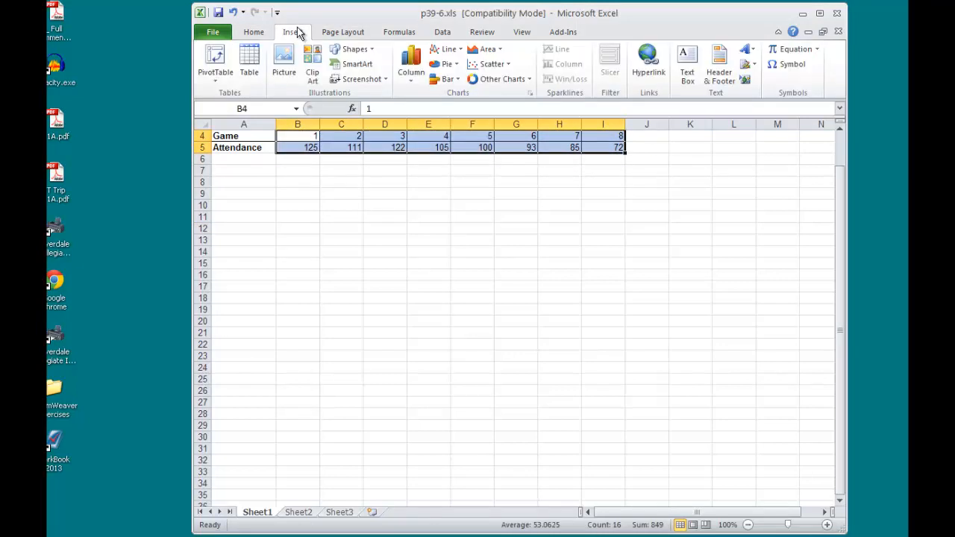
click(481, 66)
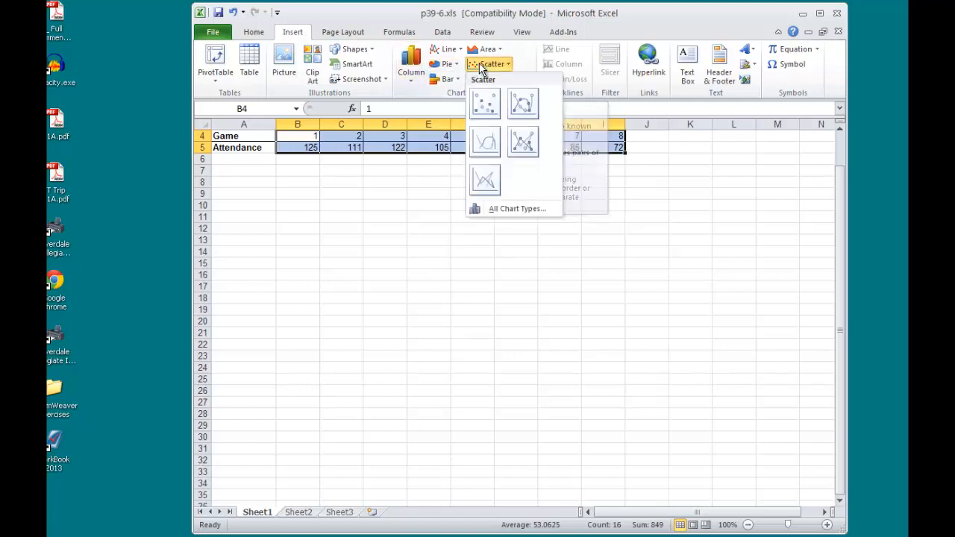
click(484, 105)
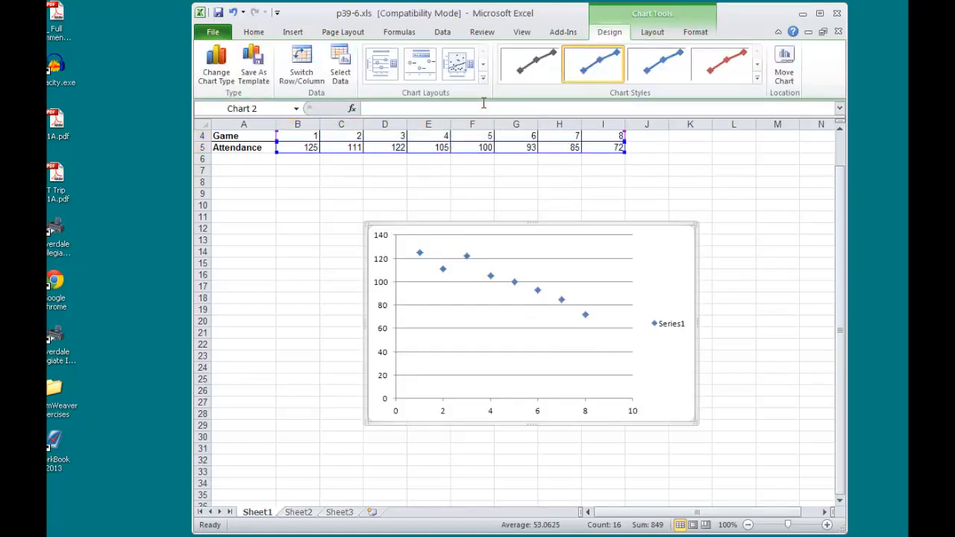
drag(666, 234, 512, 171)
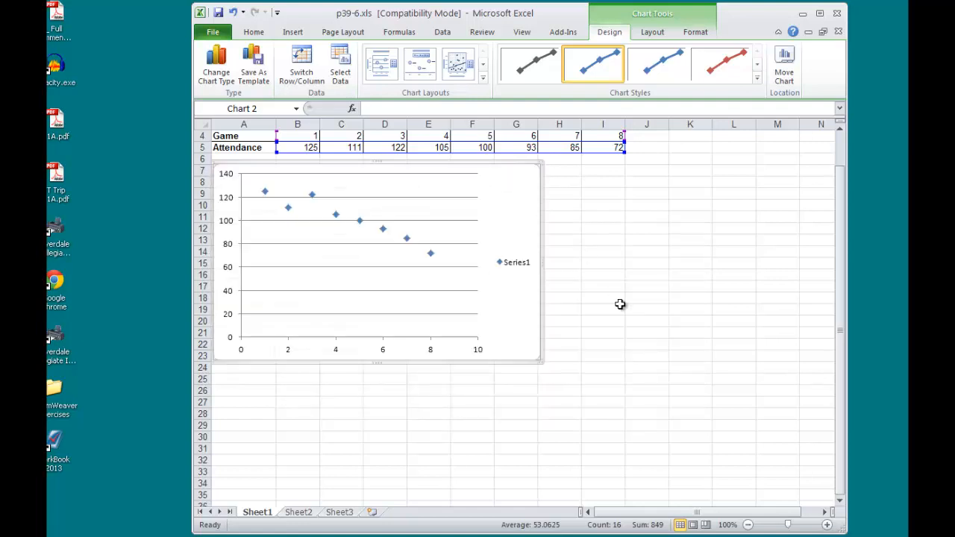
Step: Enlarge the scatter chart to span columns A to I down to about row 35, and delete its legend
click(574, 367)
click(538, 362)
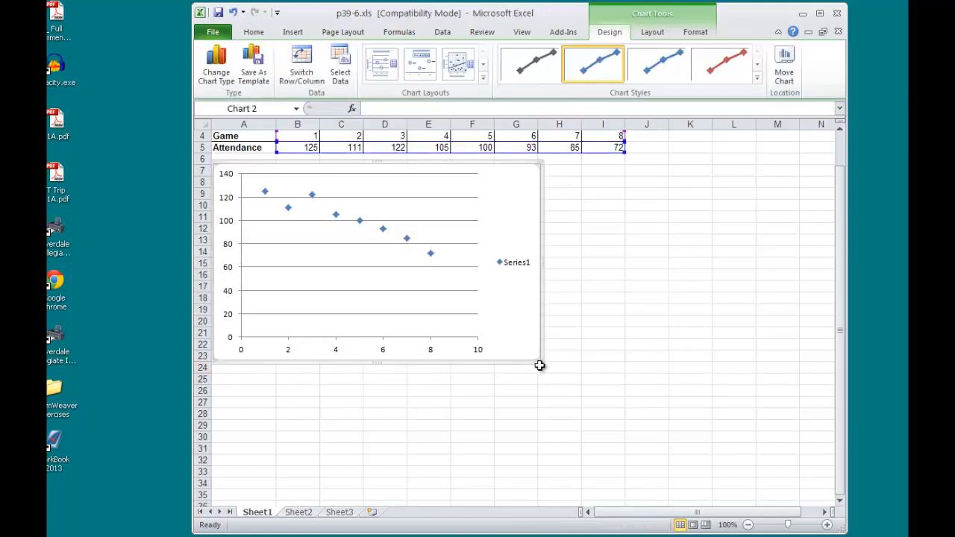
drag(539, 361, 629, 495)
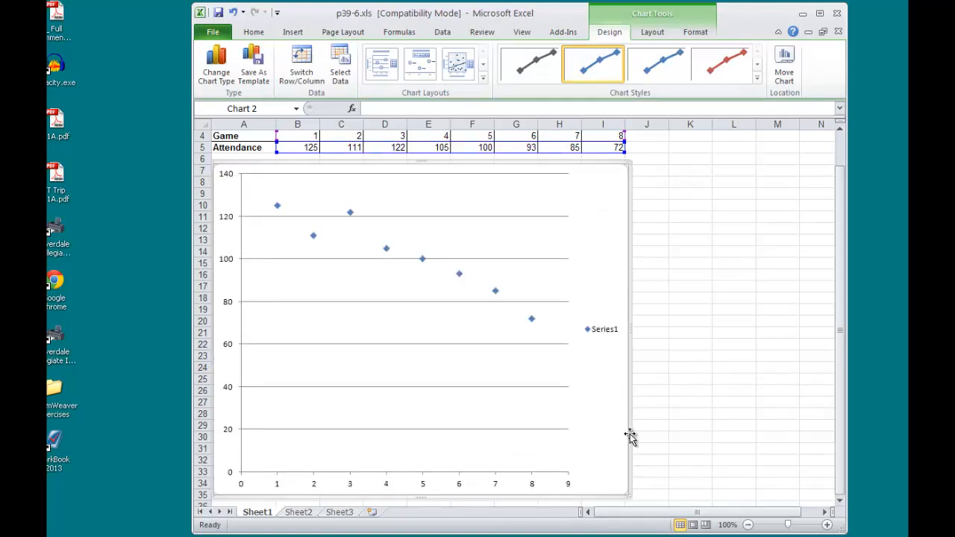
click(599, 330)
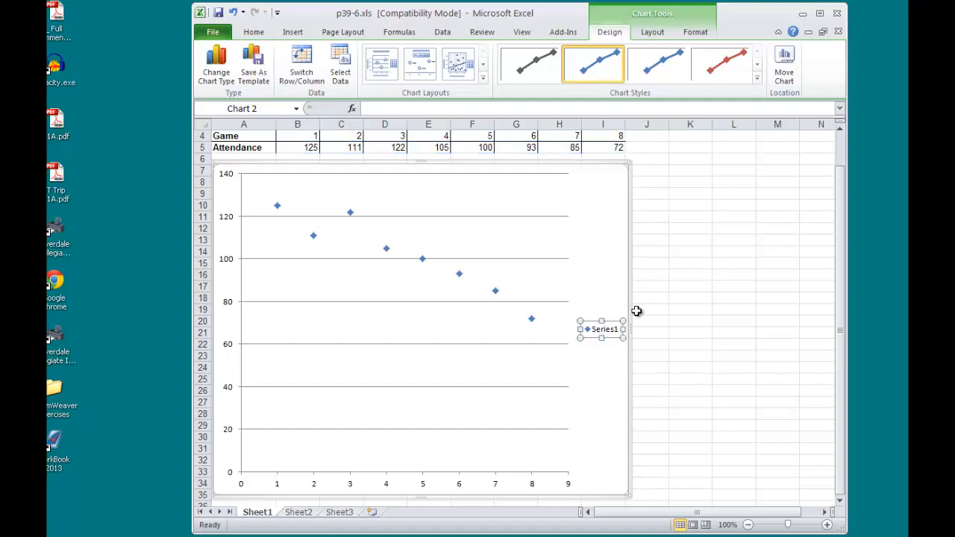
key(Delete)
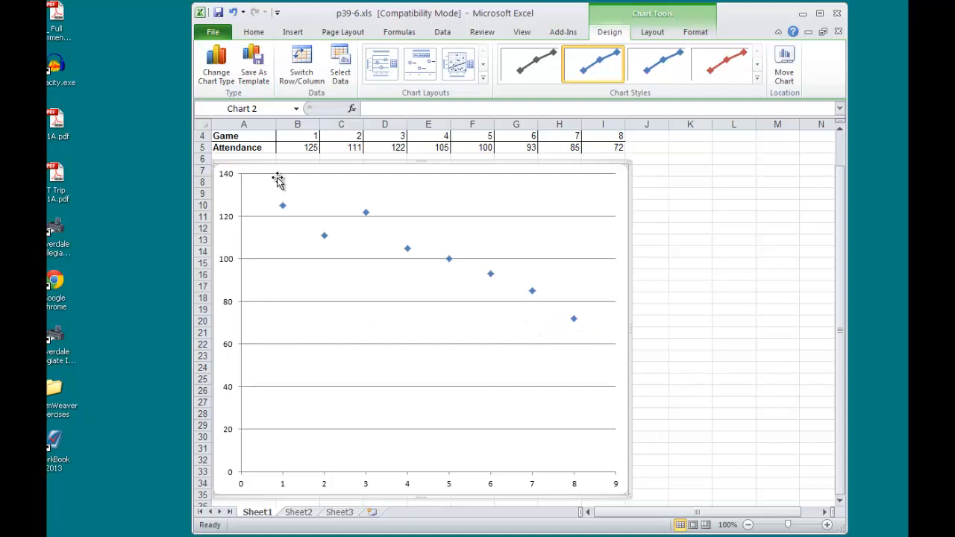
Step: Set the chart's vertical axis to a fixed minimum of 70 and a fixed maximum of 130
right_click(229, 305)
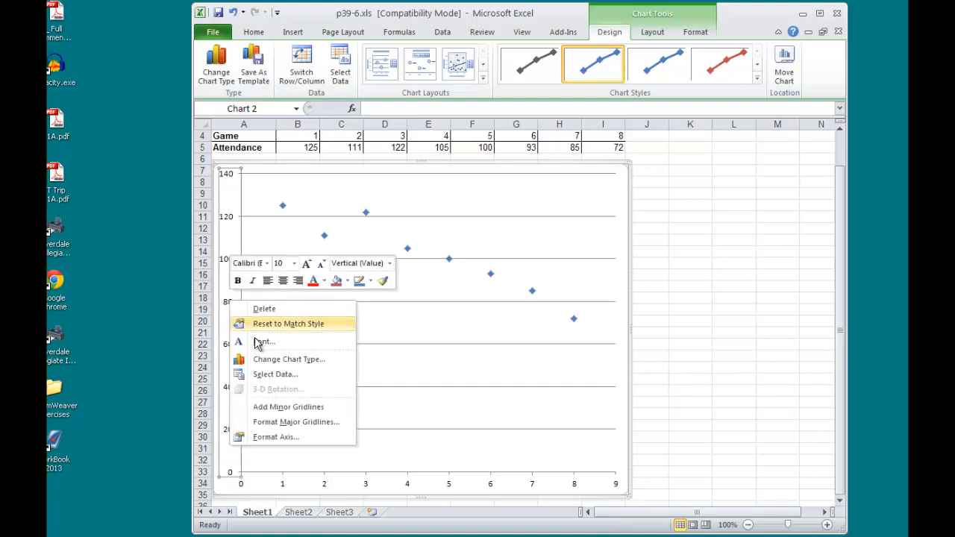
click(273, 437)
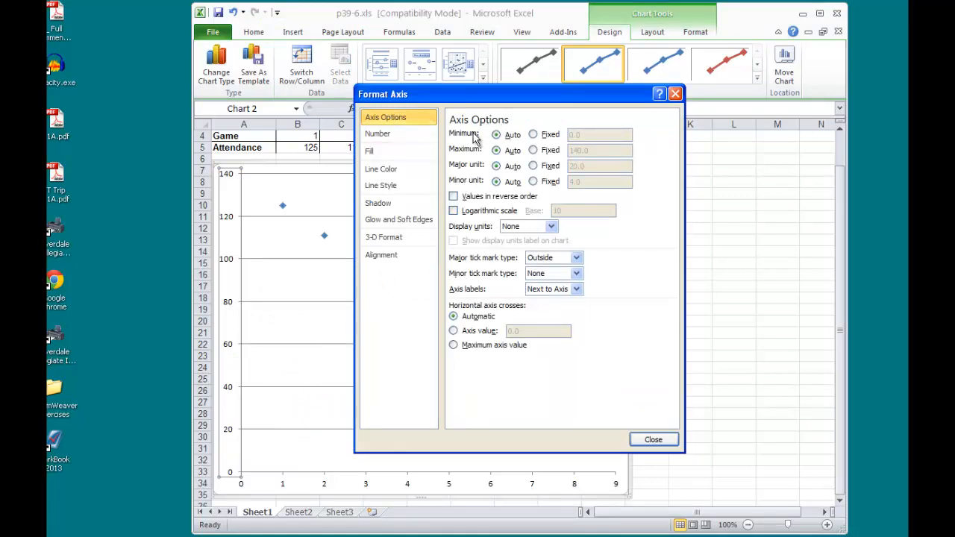
click(534, 135)
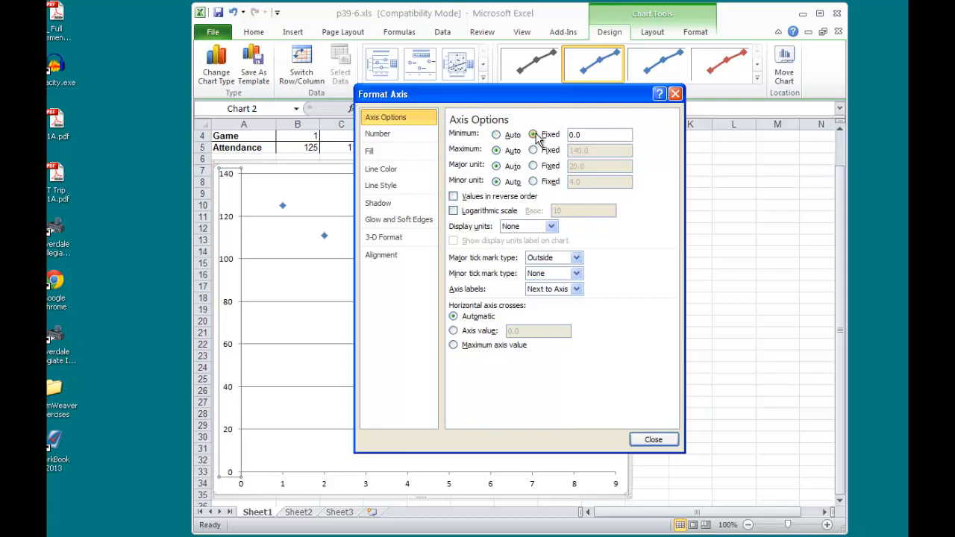
drag(584, 135, 556, 138)
text(70)
click(533, 151)
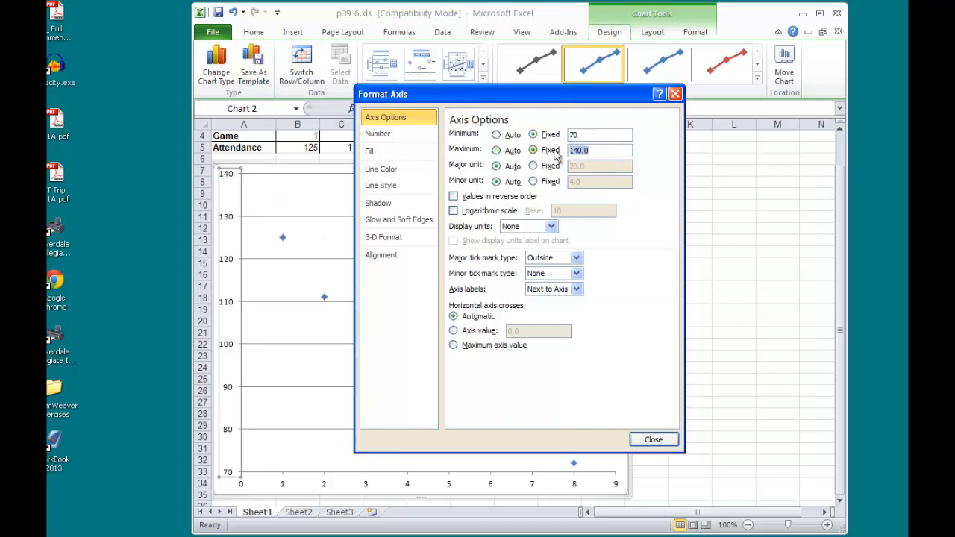
text(130)
click(645, 441)
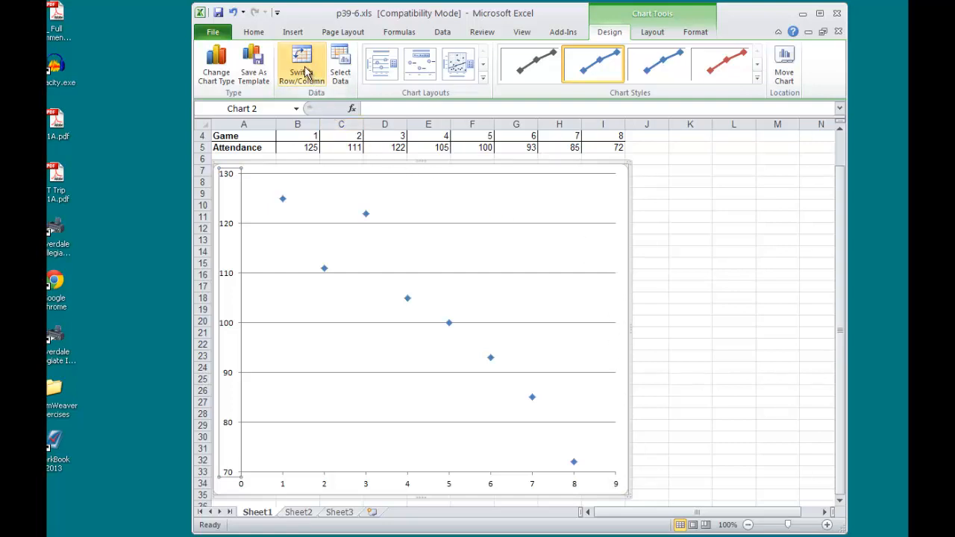
Step: Add a title above the chart reading "Attendance at High School Hockey Games"
click(653, 33)
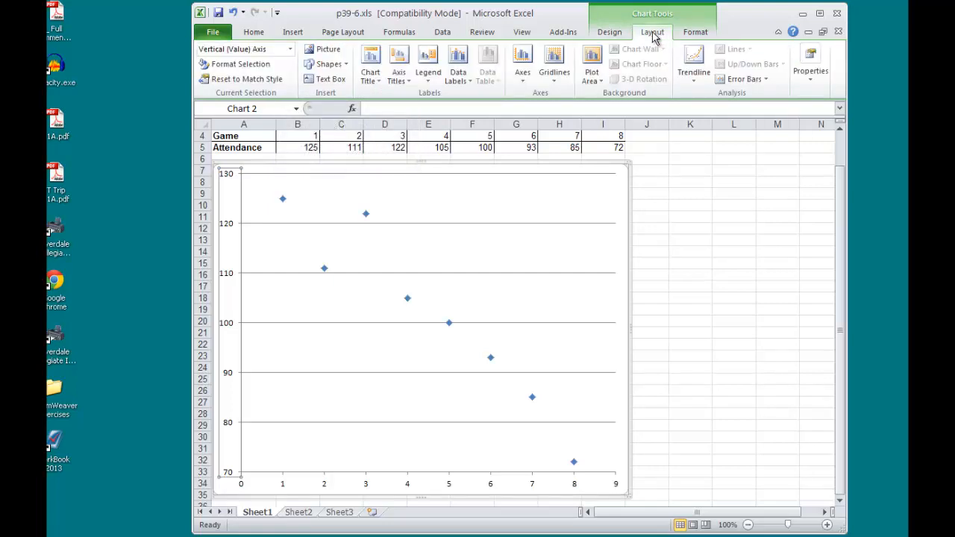
click(368, 76)
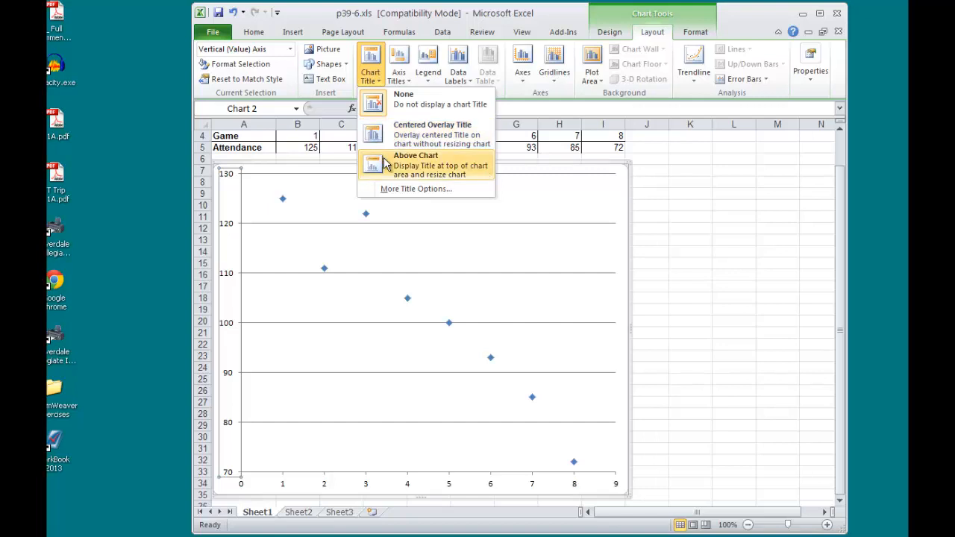
click(386, 164)
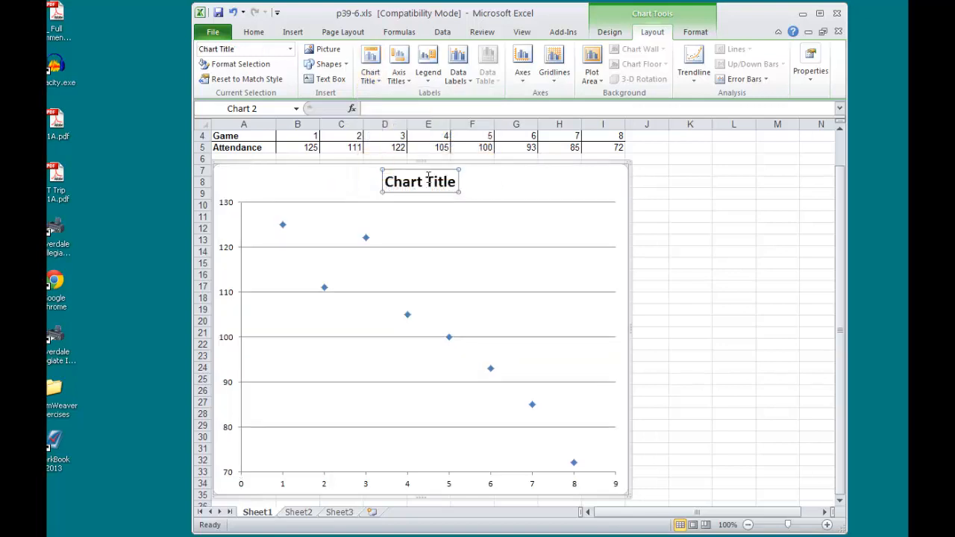
triple_click(430, 183)
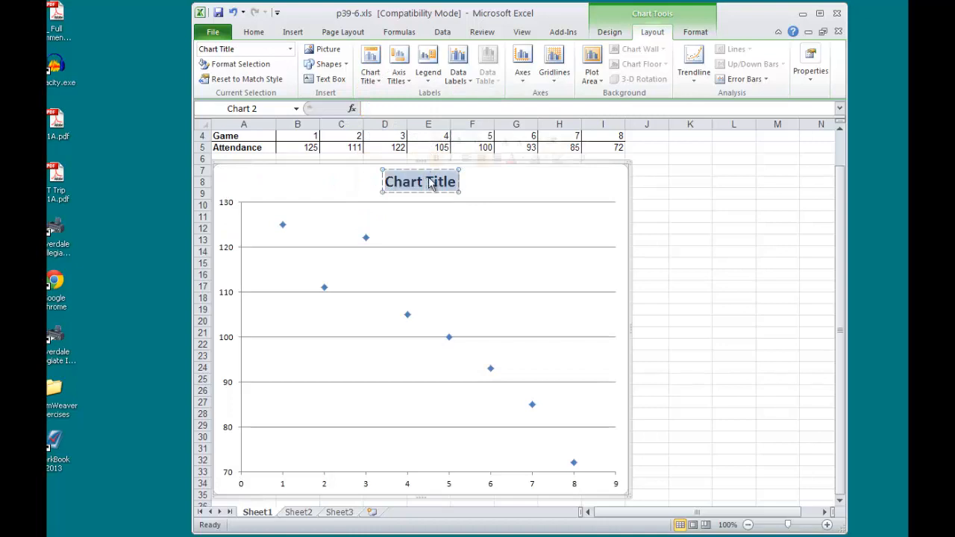
text(Attend)
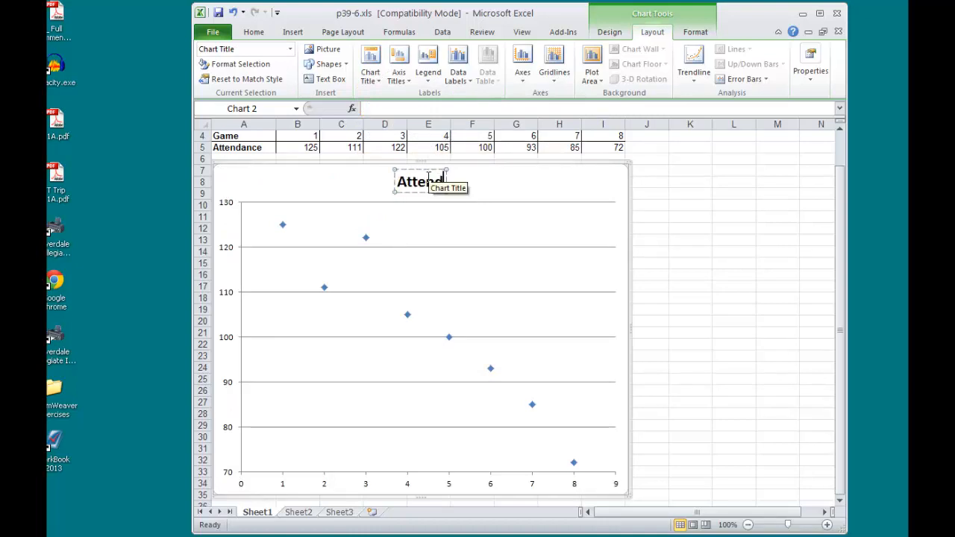
text(ance at Hig)
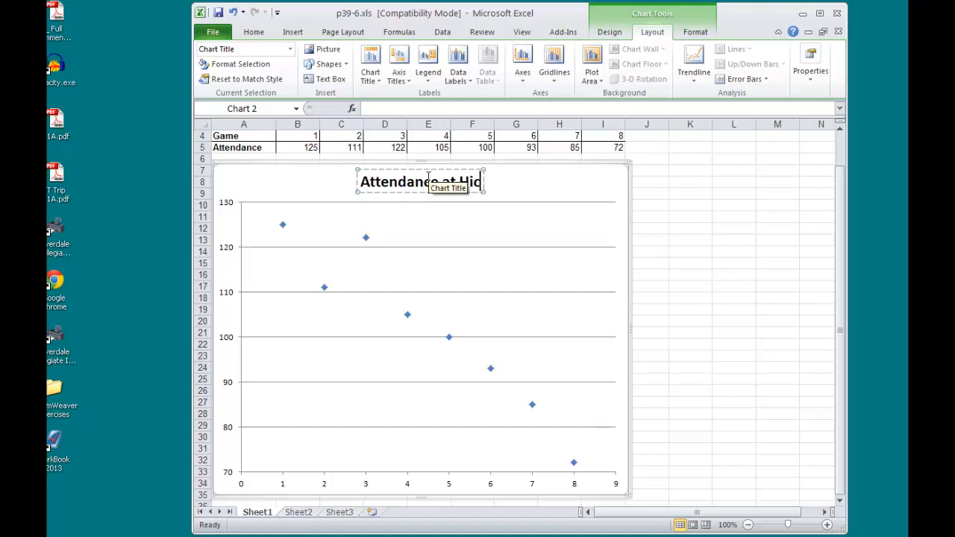
text(h S)
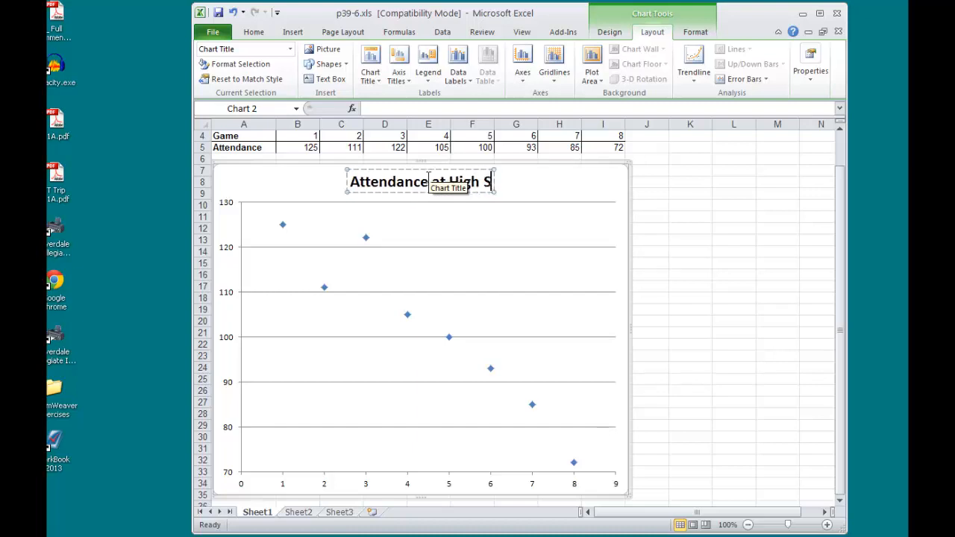
text(chool Hock)
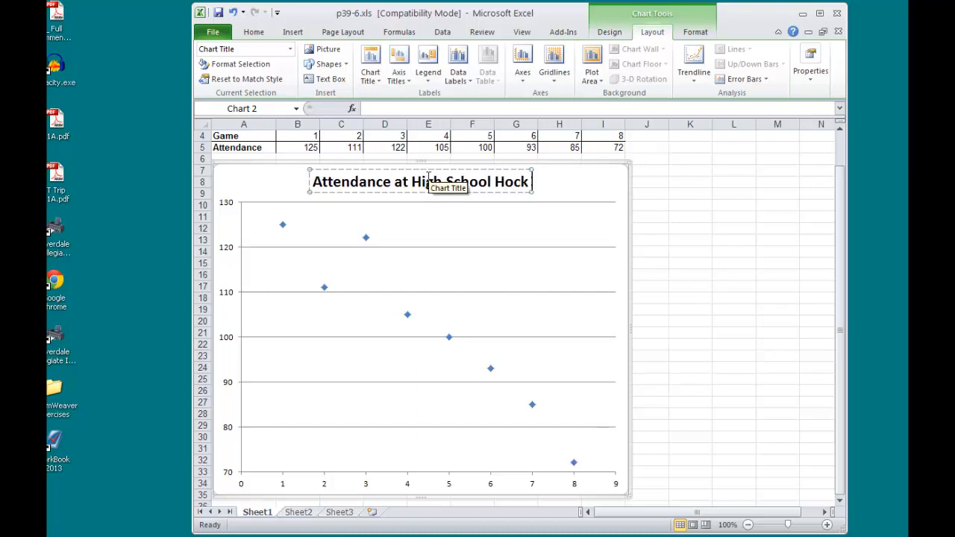
text(ey Games)
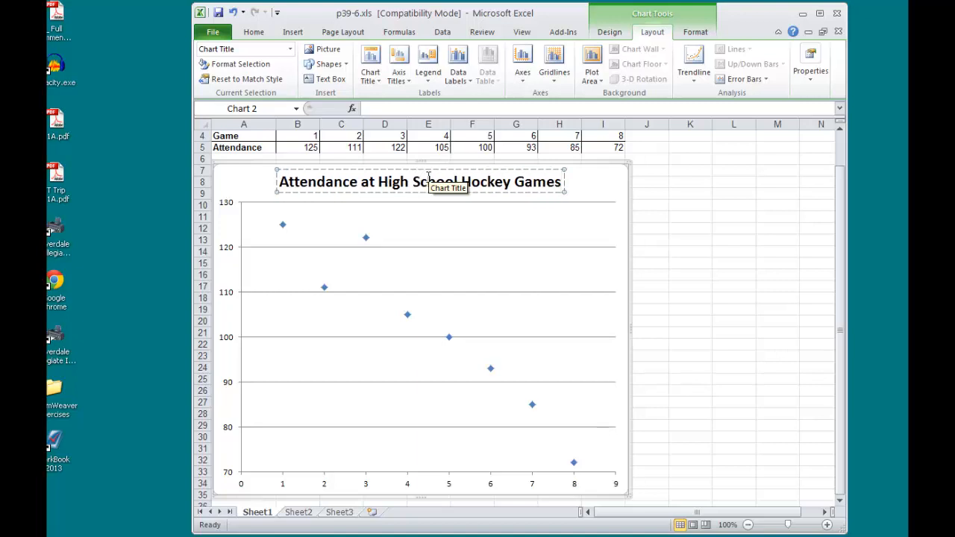
Step: Add a title below the chart's horizontal axis reading "Game"
click(401, 76)
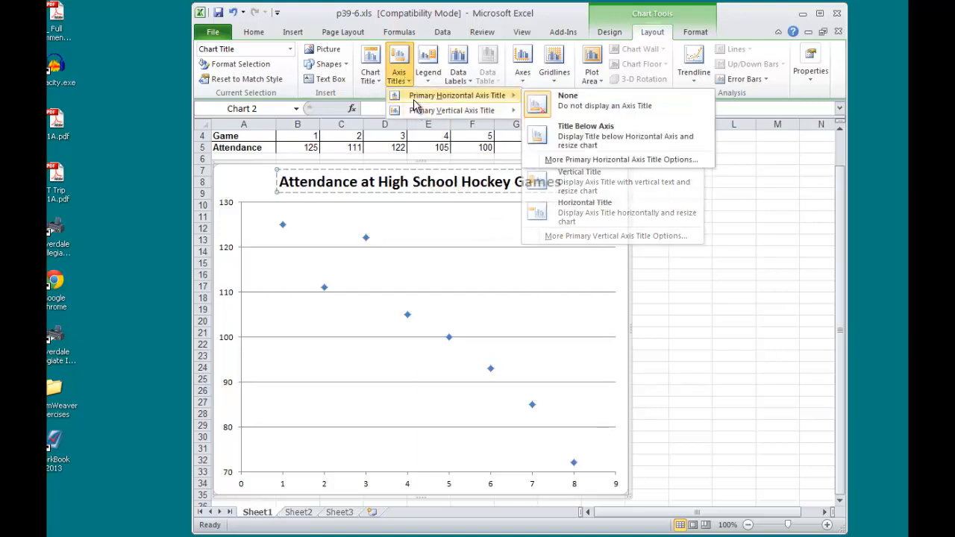
mouse_move(516, 102)
click(571, 133)
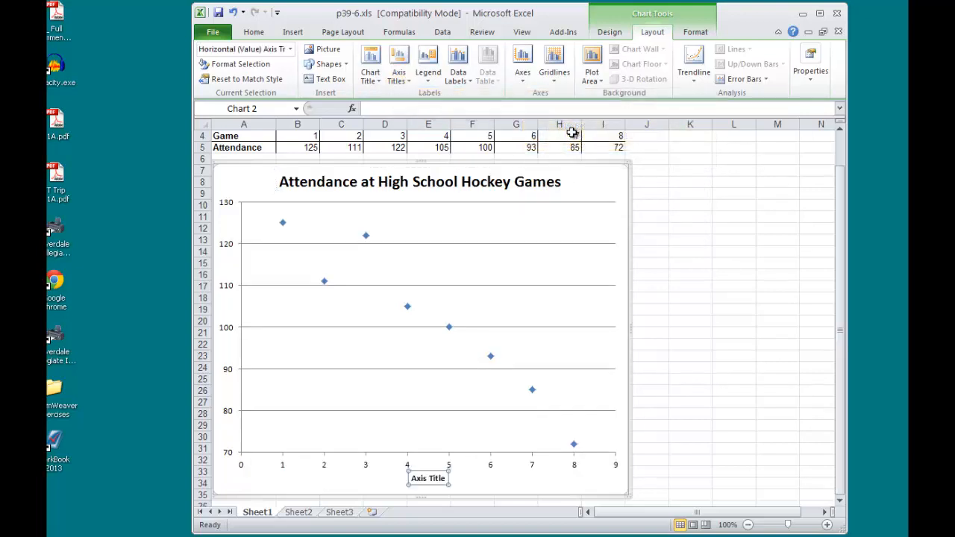
text(Gam)
key(BackSpace)
key(BackSpace)
key(BackSpace)
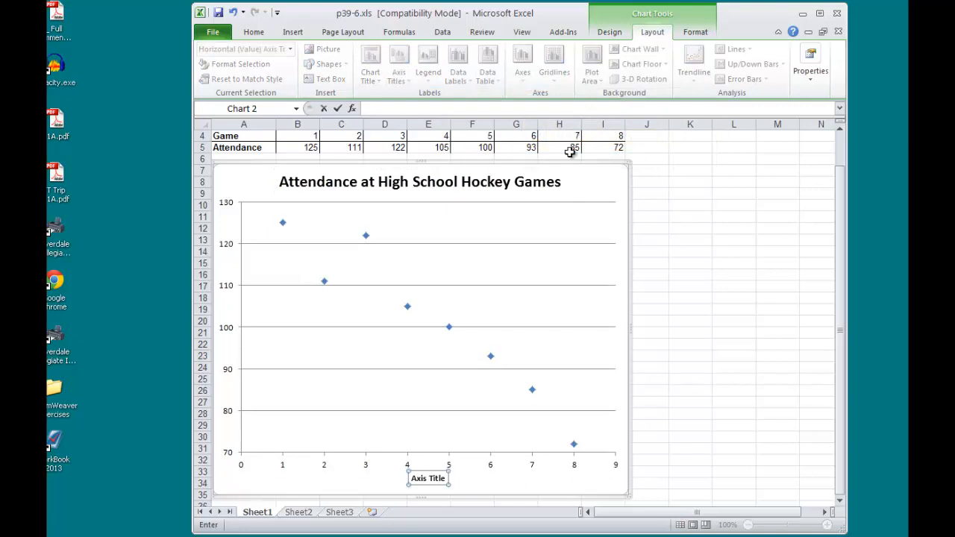
click(421, 479)
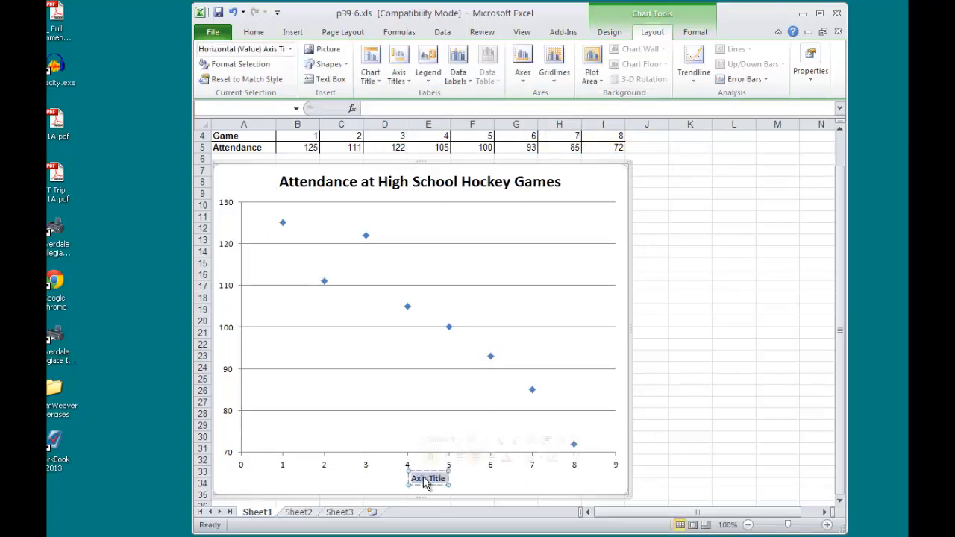
text(Game)
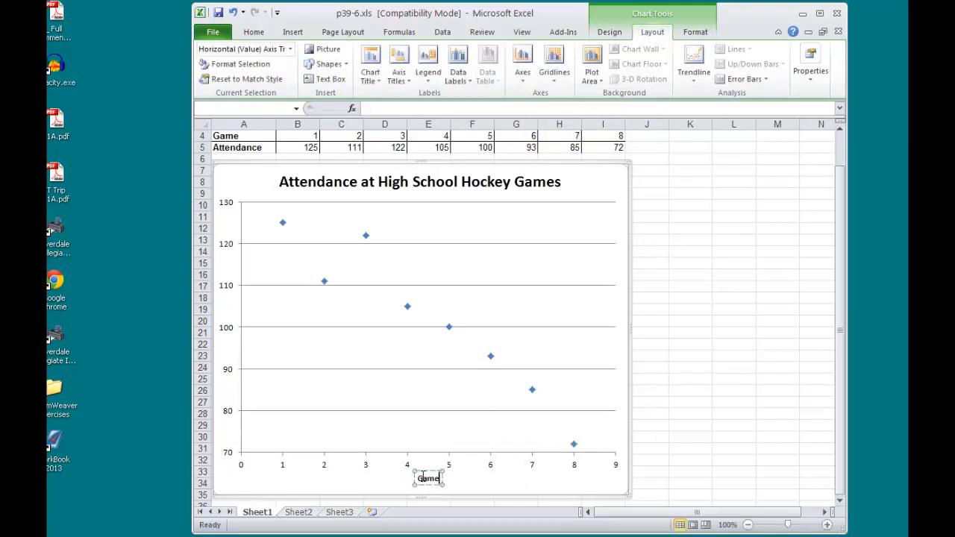
Step: Add a rotated title to the chart's vertical axis reading "Attendance", and deselect the chart
click(399, 75)
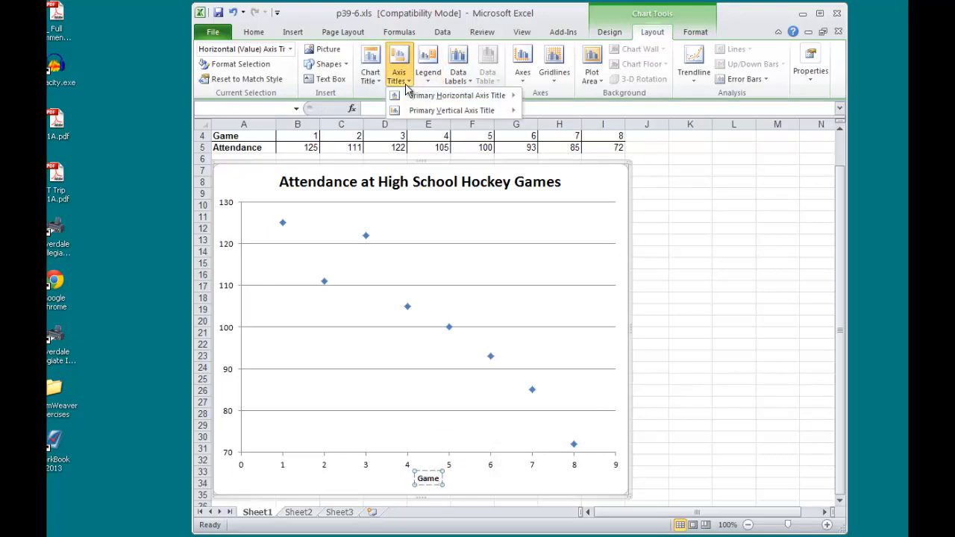
mouse_move(416, 100)
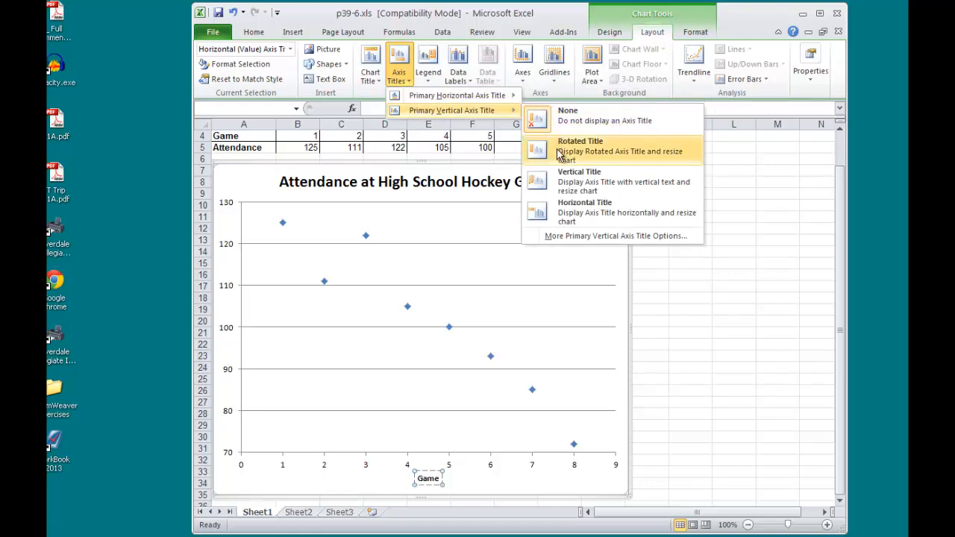
click(560, 153)
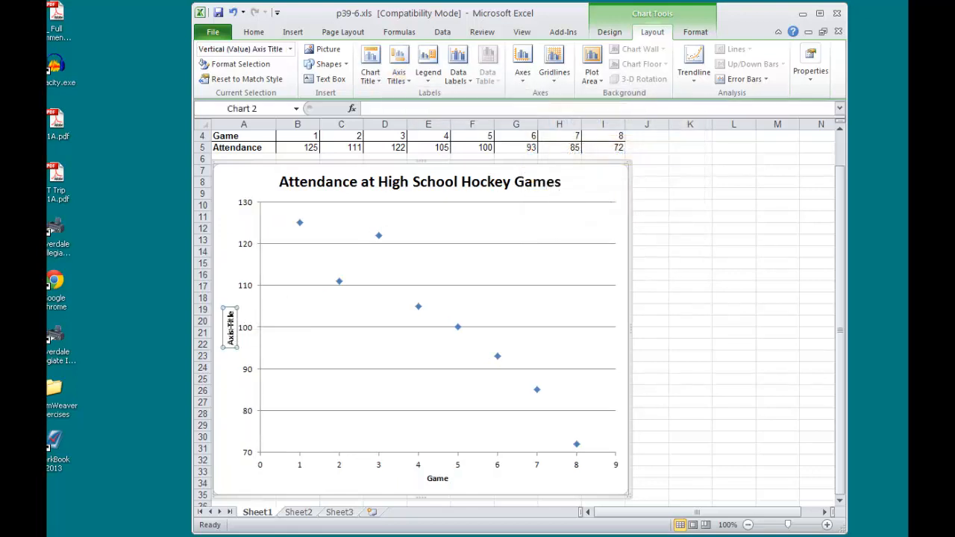
triple_click(231, 326)
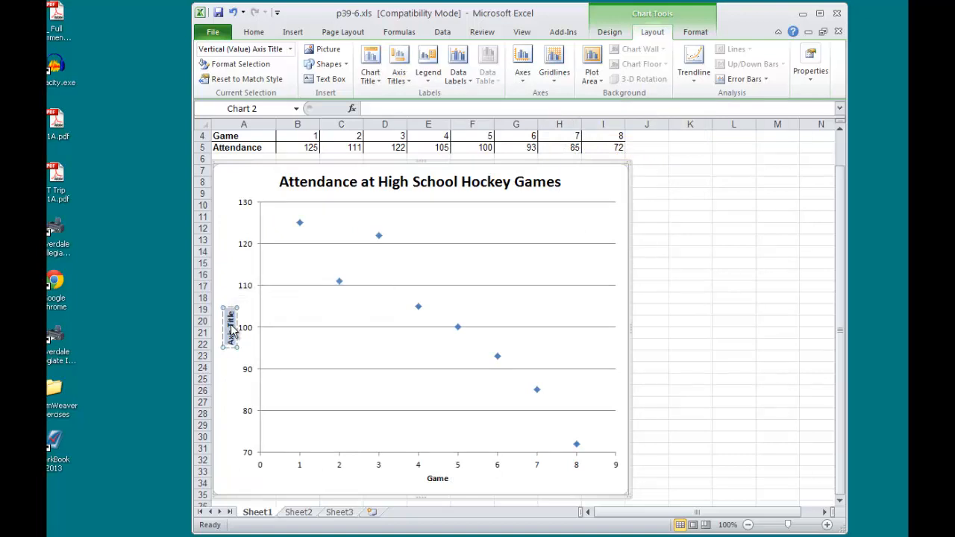
text(Attendance)
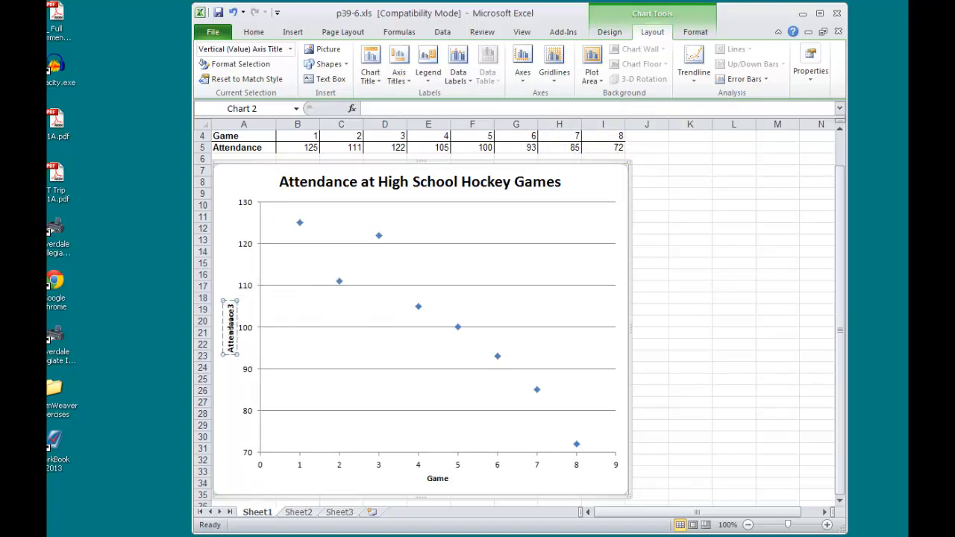
key(BackSpace)
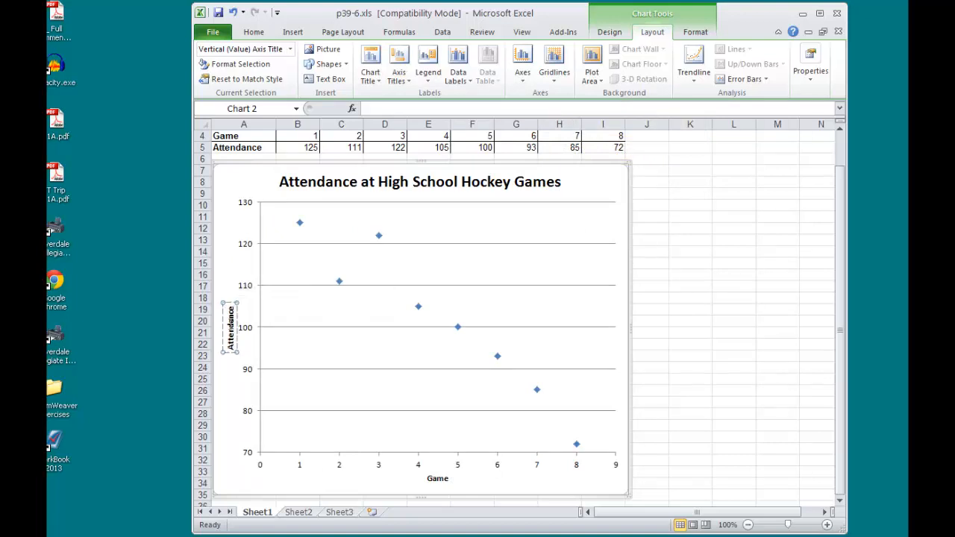
click(647, 344)
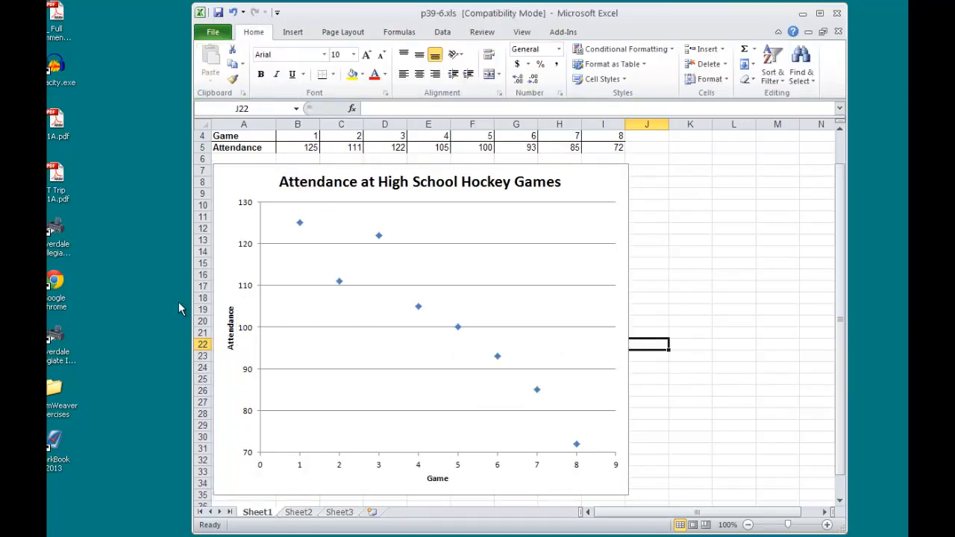
Step: Add a linear trendline to the attendance data series, keeping the automatic trendline name and no forecast periods
right_click(419, 310)
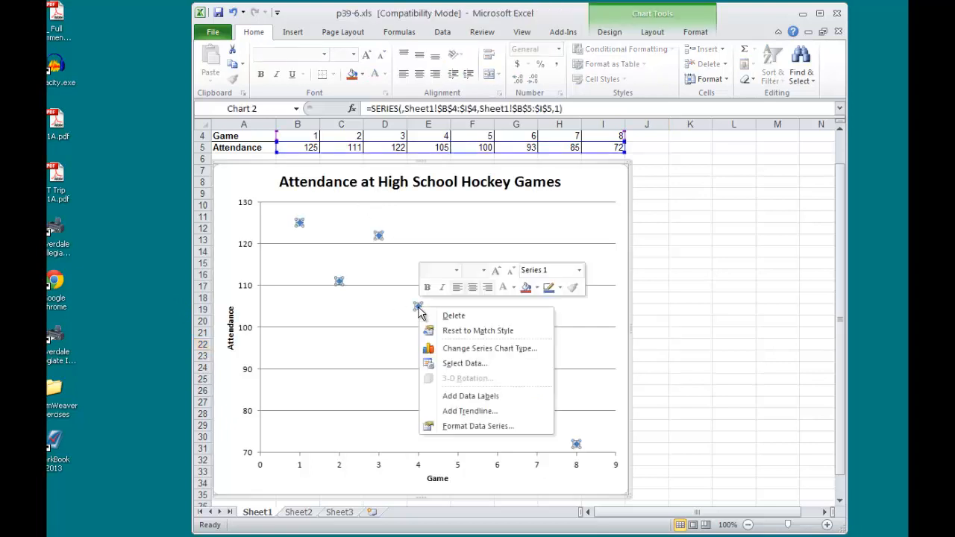
click(467, 411)
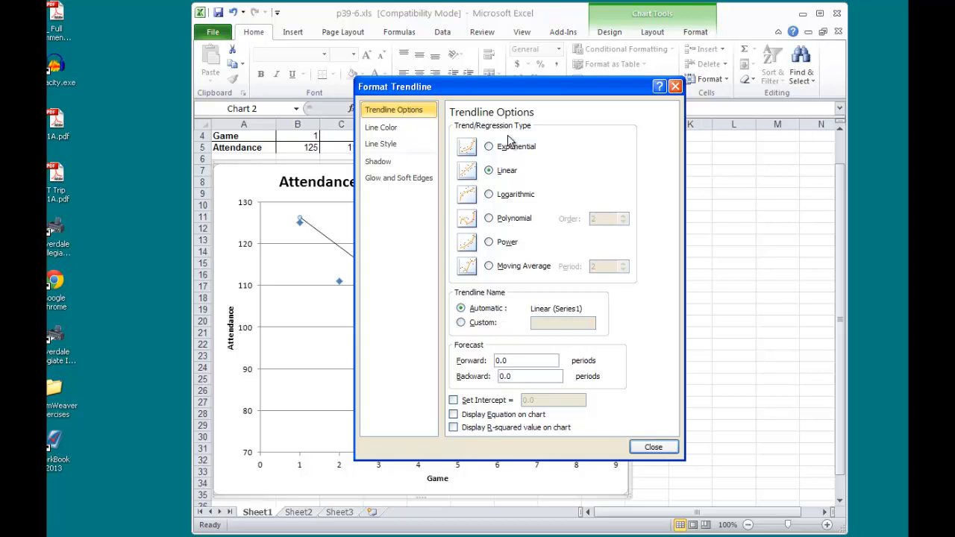
drag(512, 97, 735, 113)
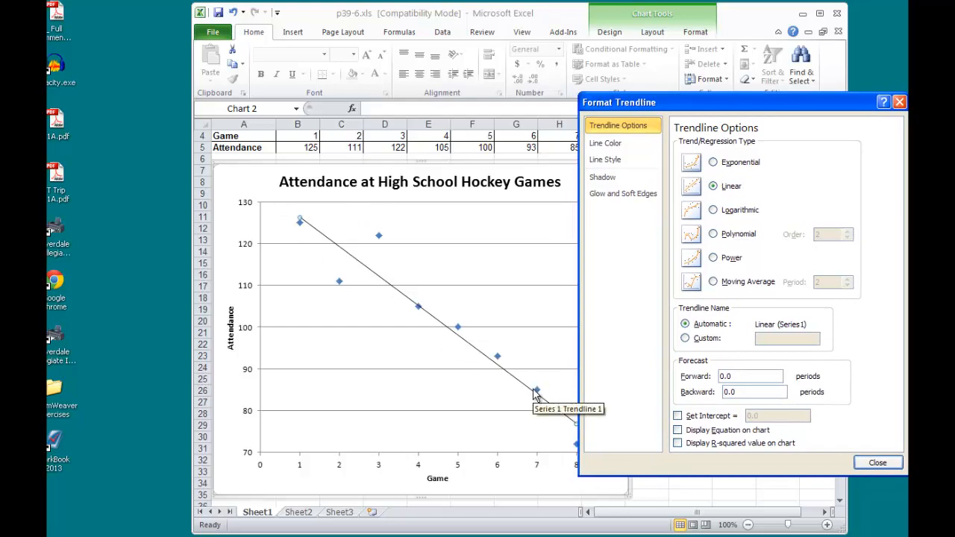
drag(757, 102, 515, 88)
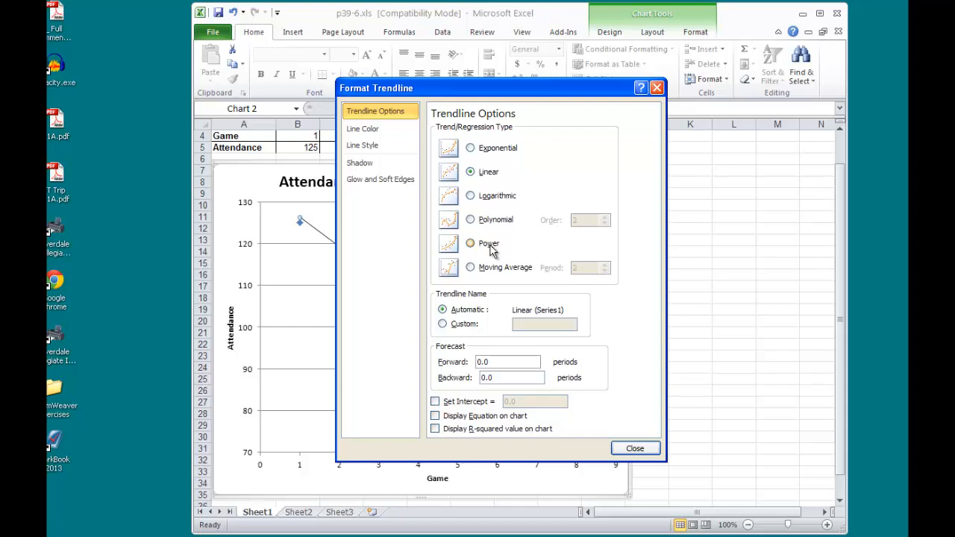
click(634, 450)
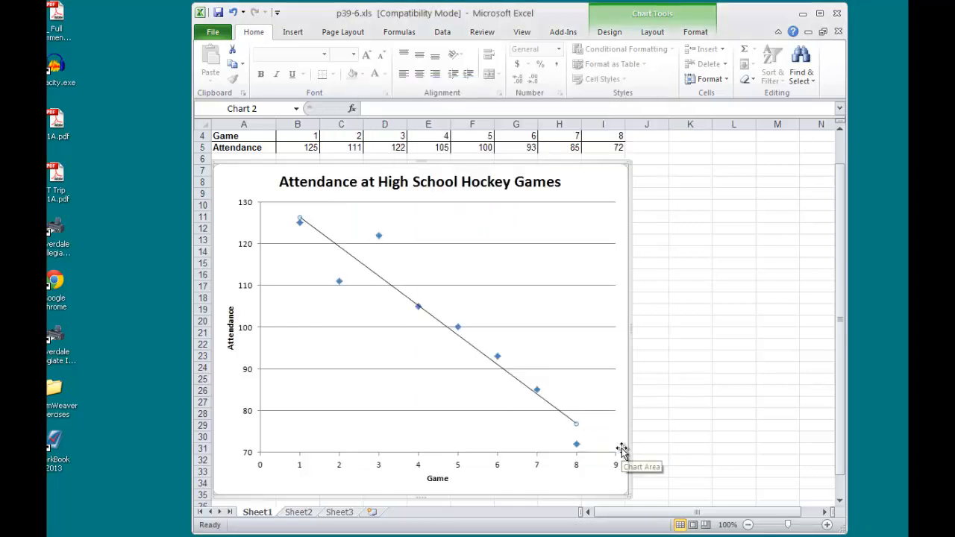
Step: Display the trendline's equation on the chart and move its label to the empty area above the line, just below the 110 gridline
right_click(439, 323)
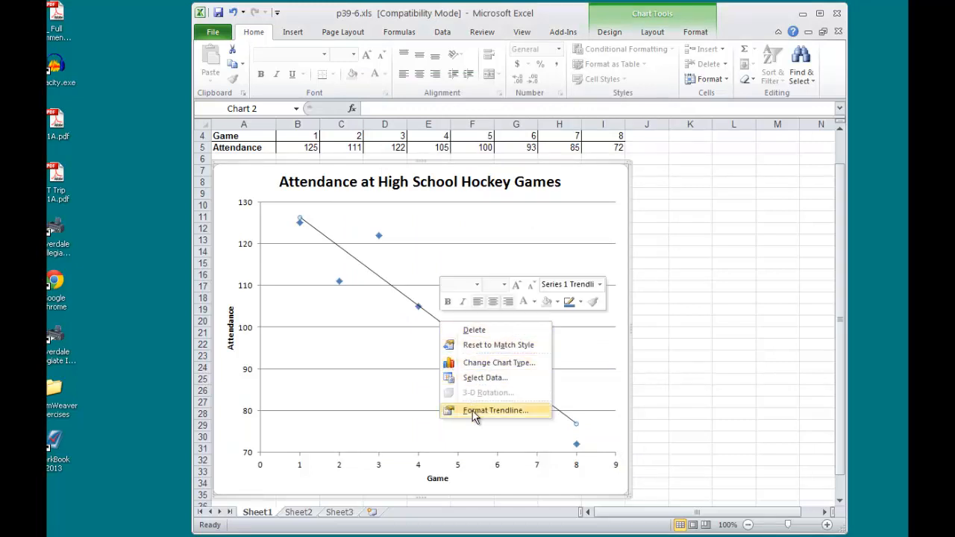
click(492, 410)
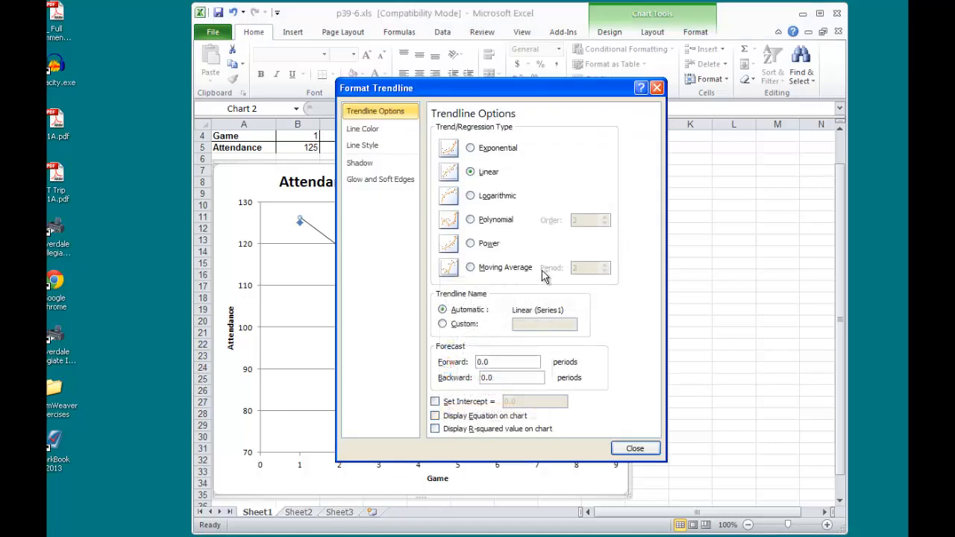
click(436, 417)
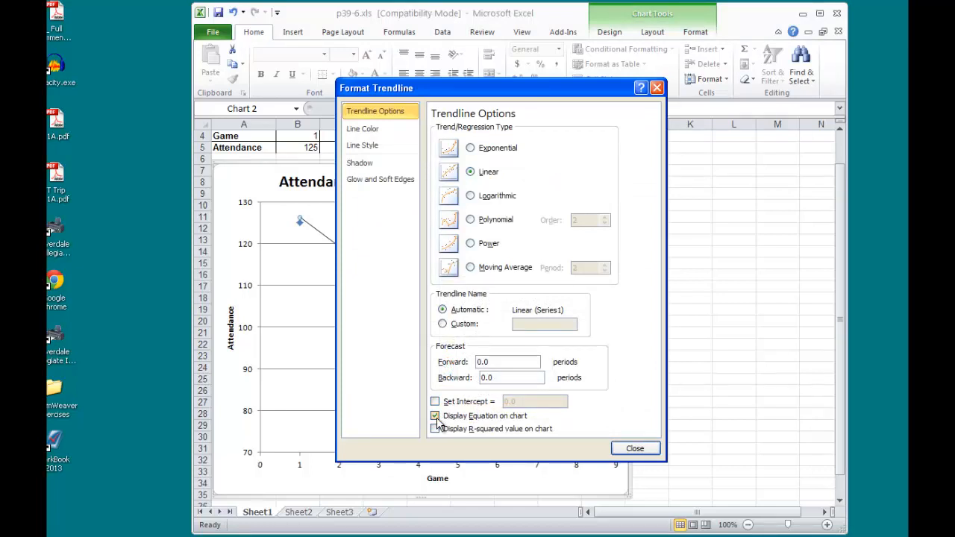
click(634, 448)
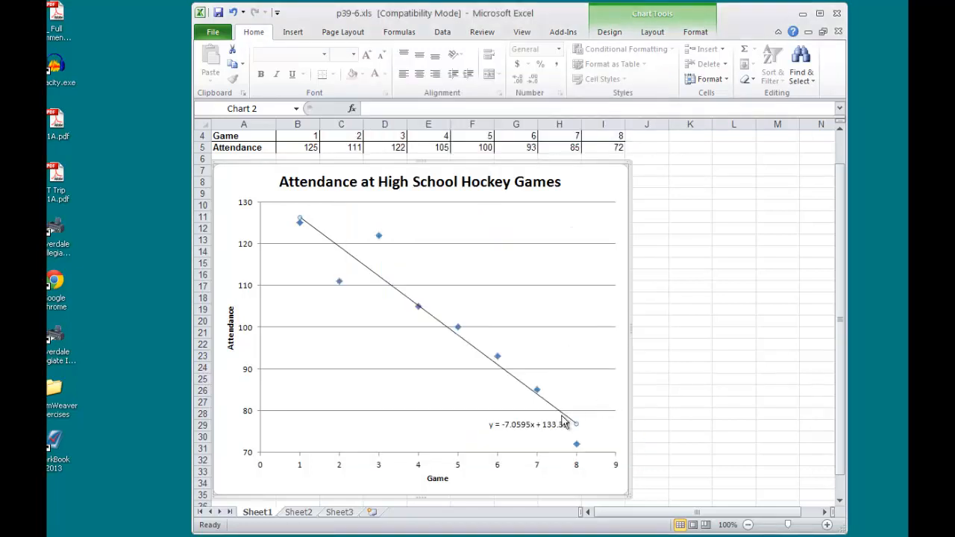
click(520, 427)
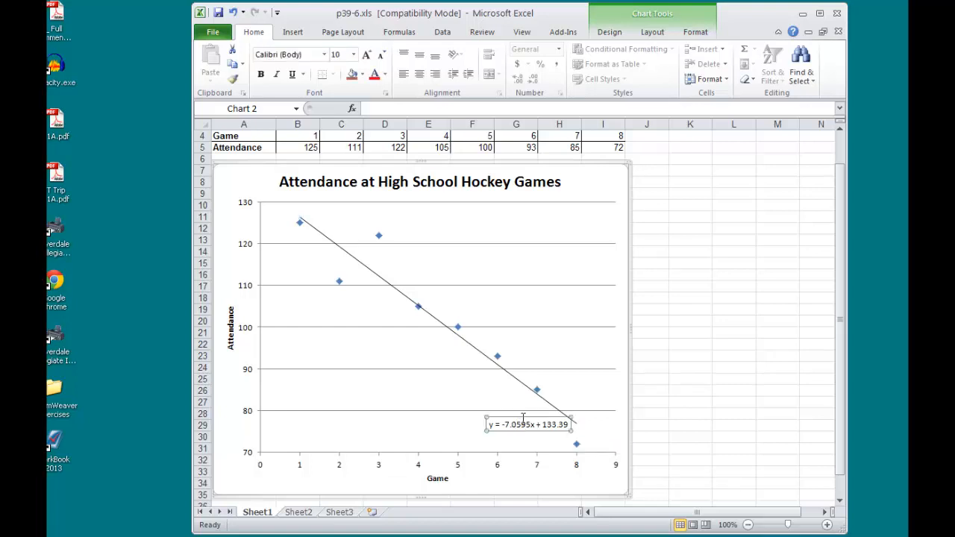
drag(528, 418, 546, 289)
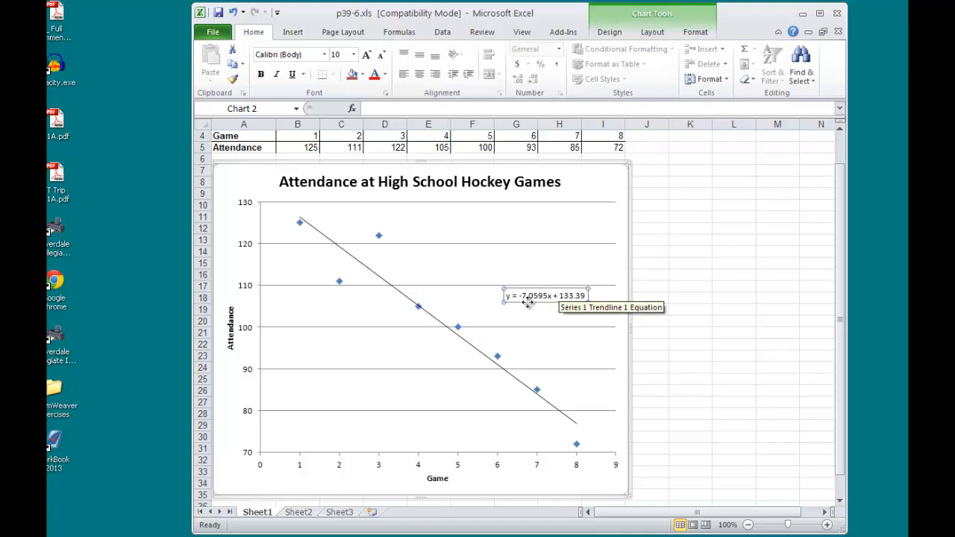
Step: Display the trendline's R-squared value on the chart together with its equation
right_click(474, 351)
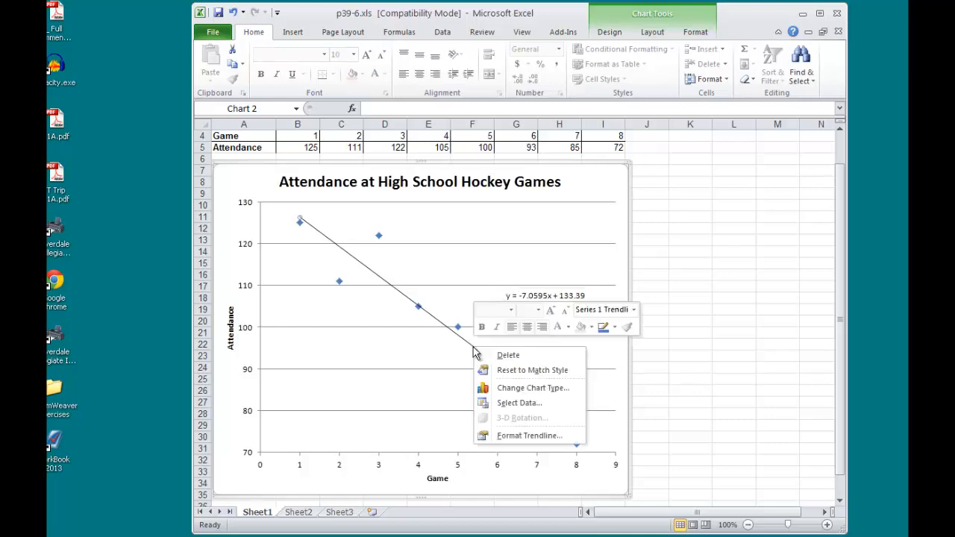
click(515, 434)
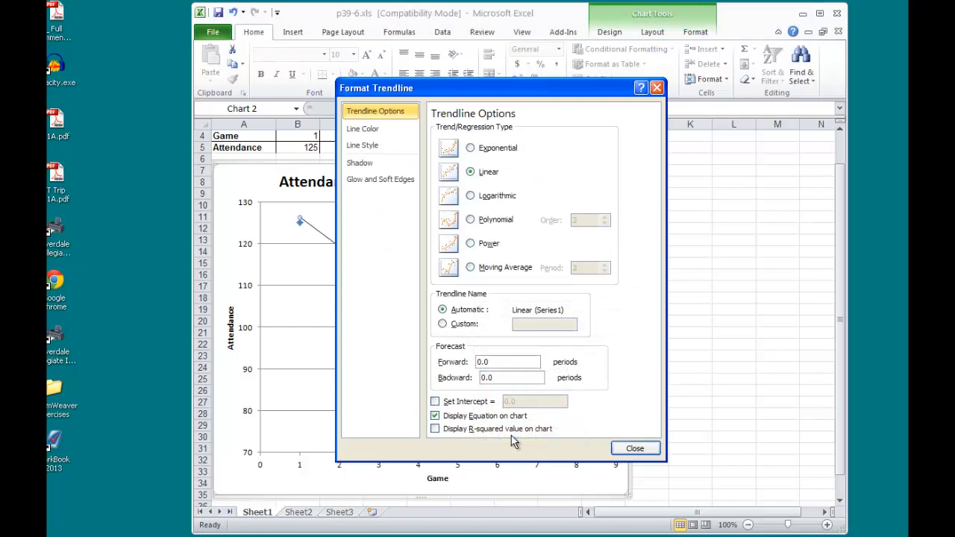
click(435, 429)
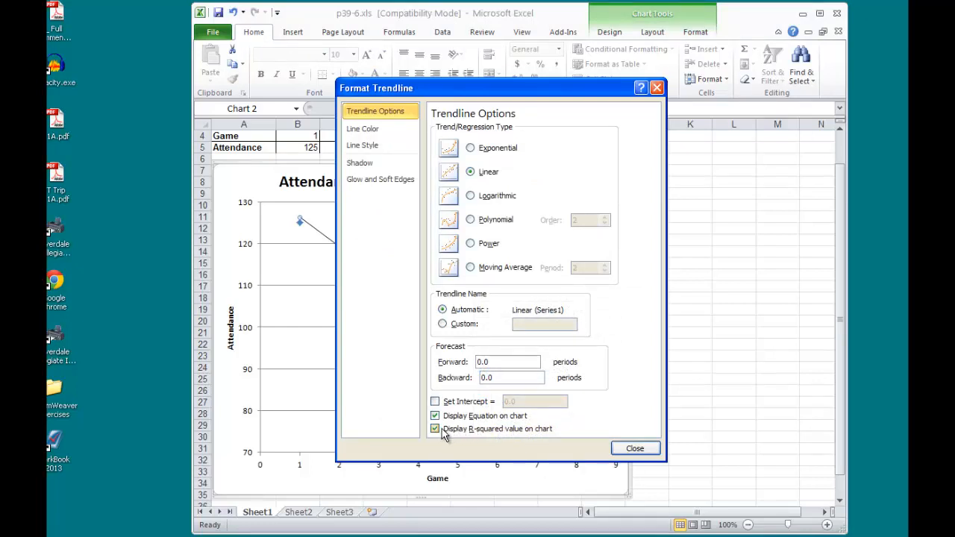
click(646, 451)
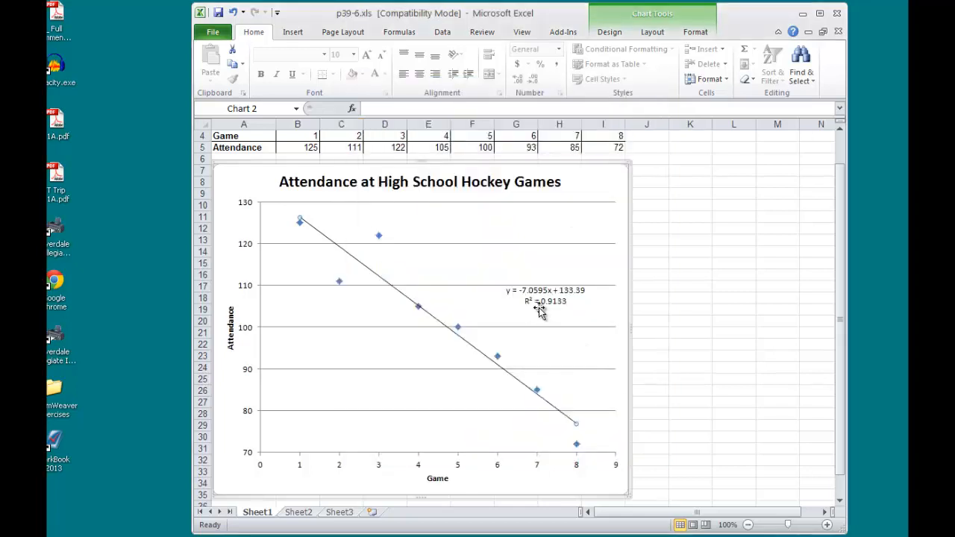